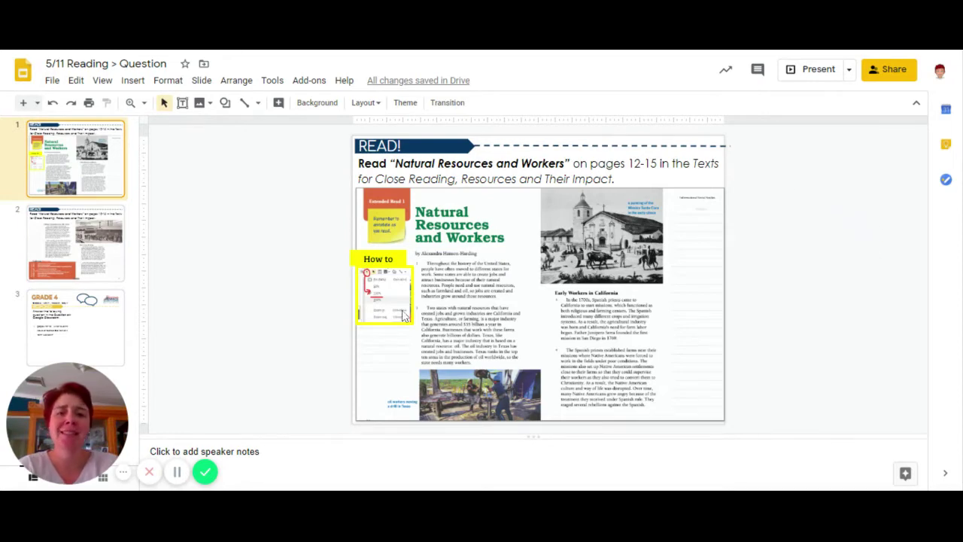
Zoom slide 1's 'Natural Resources and Workers' reading passage to 100%.
{"action": "left_click", "coordinate": [145, 104]}
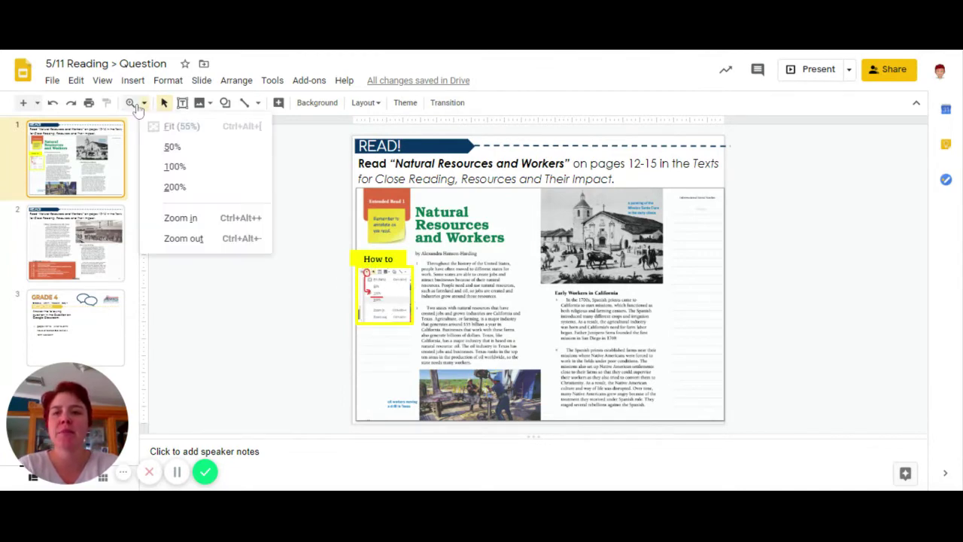
{"action": "left_click", "coordinate": [175, 167]}
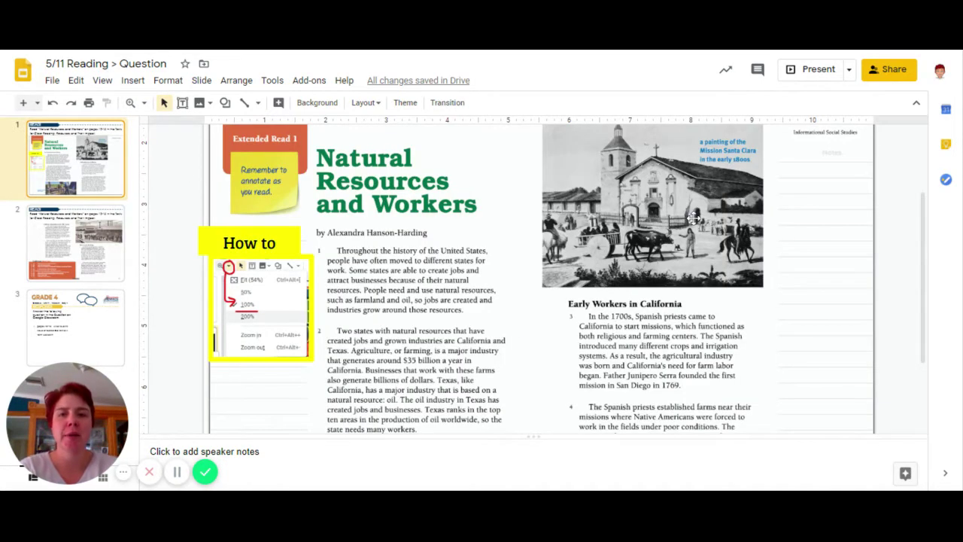
{"action": "left_click", "coordinate": [92, 322]}
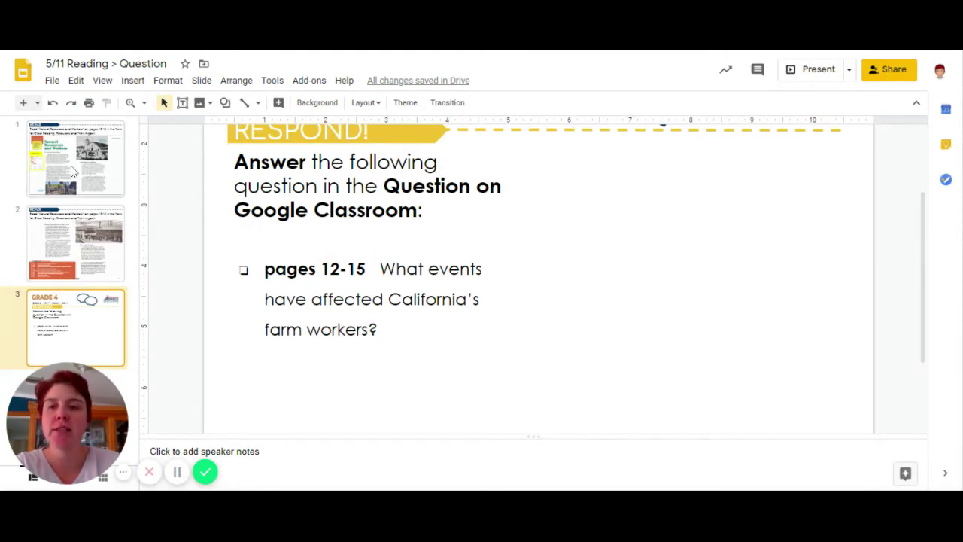
{"action": "left_click", "coordinate": [102, 185]}
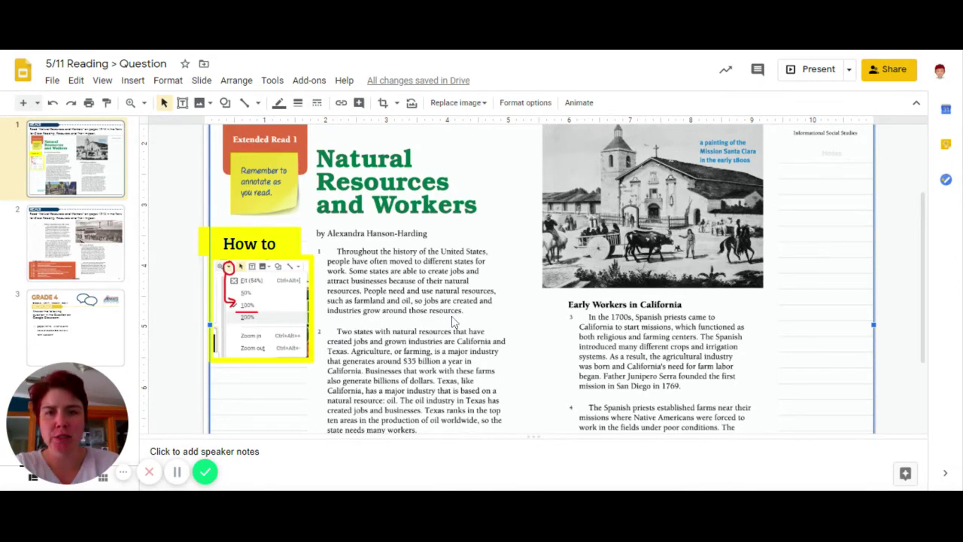
{"action": "left_click", "coordinate": [107, 341]}
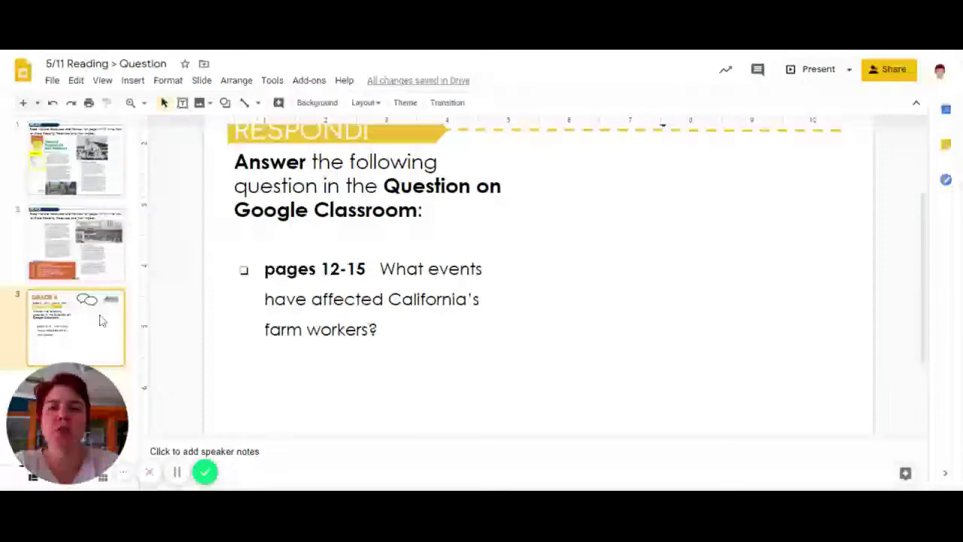
{"action": "left_click", "coordinate": [77, 193]}
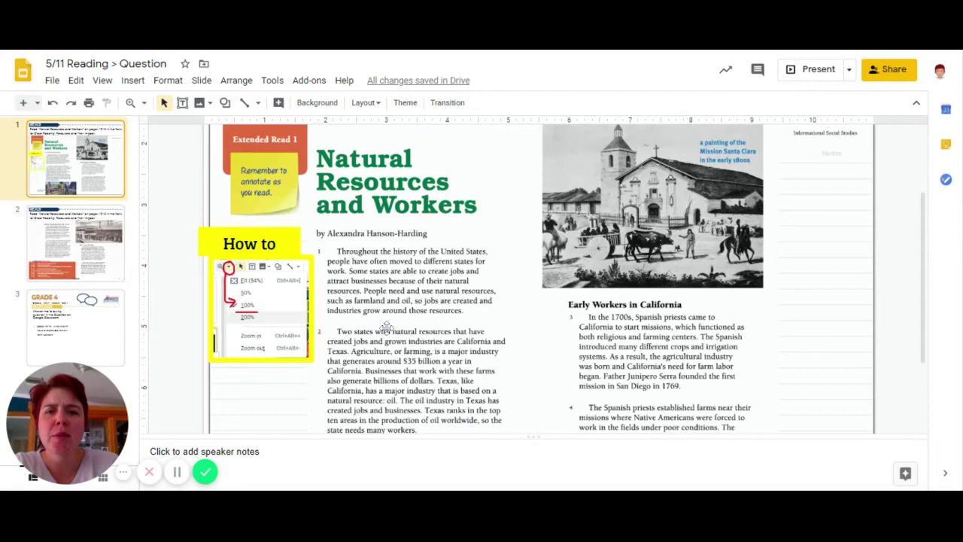
{"action": "left_click", "coordinate": [76, 328]}
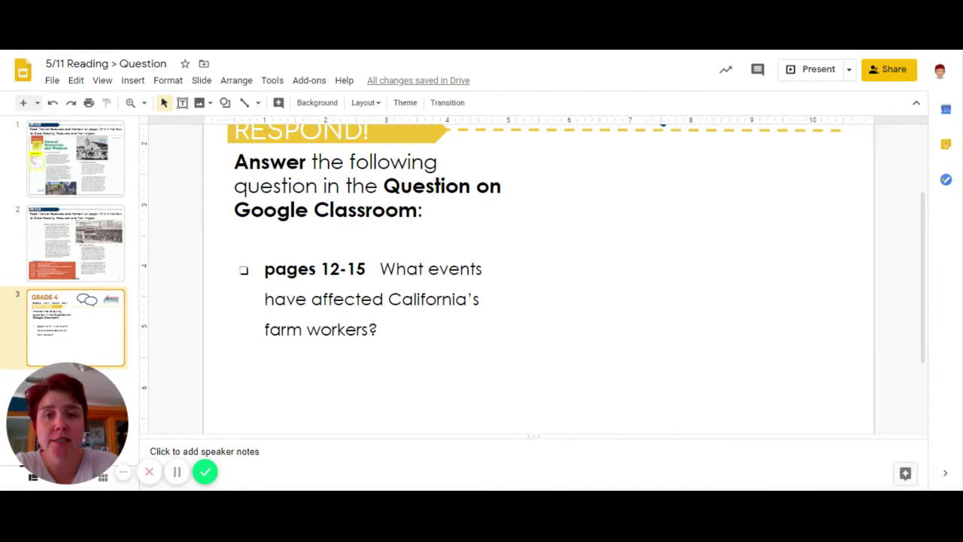
{"action": "left_click", "coordinate": [85, 180]}
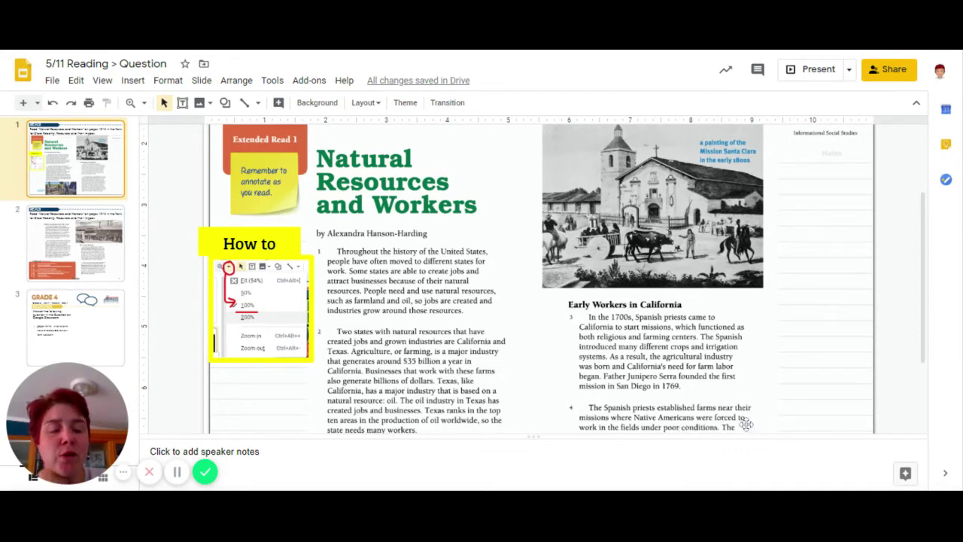
{"action": "scroll", "coordinate": [745, 423], "scroll_direction": "down", "scroll_amount": 3}
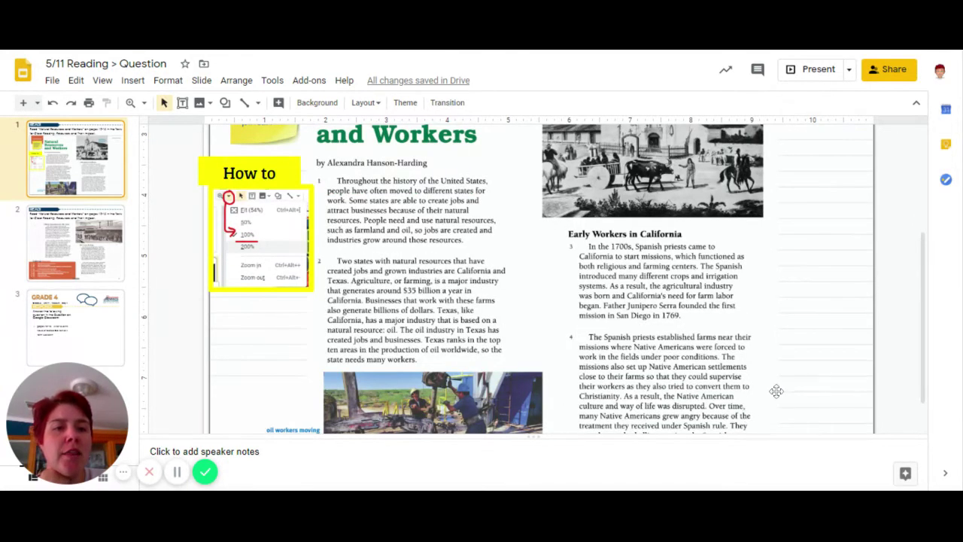
{"action": "scroll", "coordinate": [776, 390], "scroll_direction": "down", "scroll_amount": 1}
{"action": "scroll", "coordinate": [776, 391], "scroll_direction": "down", "scroll_amount": 1}
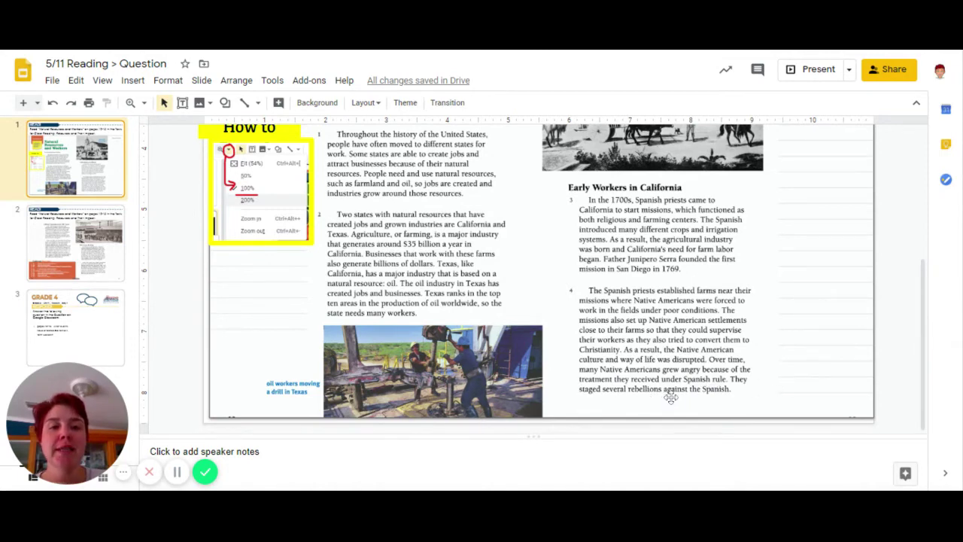
{"action": "left_click", "coordinate": [92, 332]}
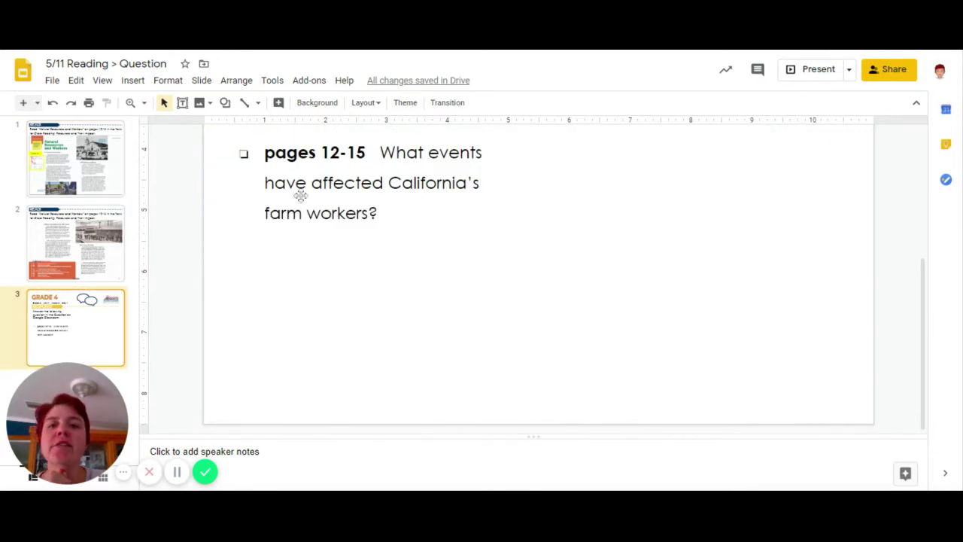
{"action": "left_click", "coordinate": [105, 179]}
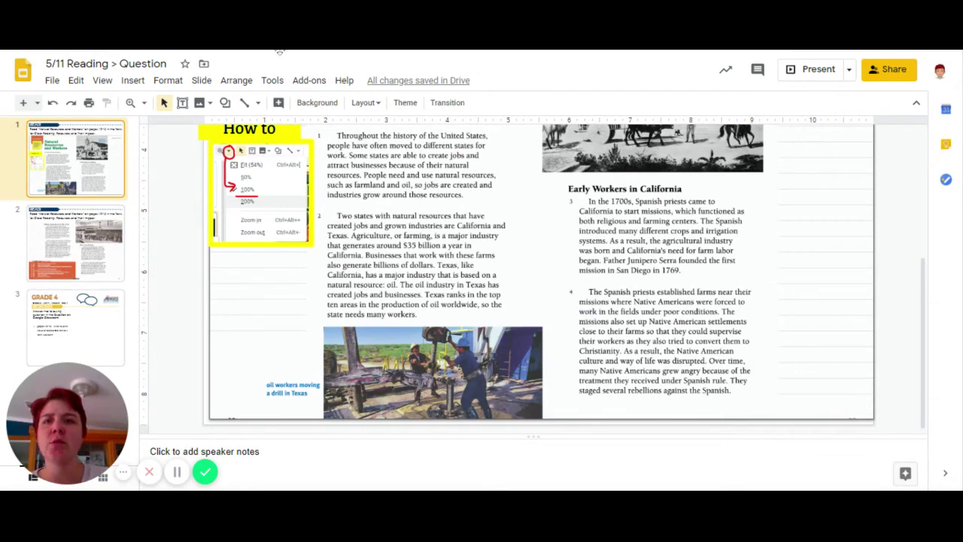
Draw a star from the Callouts shapes to the right of paragraph 4 on slide 1.
{"action": "left_click", "coordinate": [224, 103]}
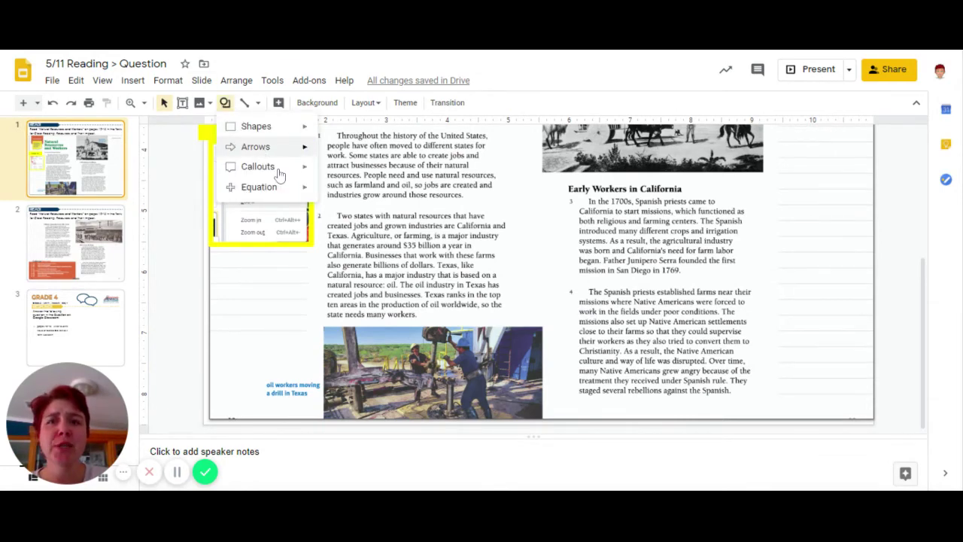
{"action": "mouse_move", "coordinate": [301, 167]}
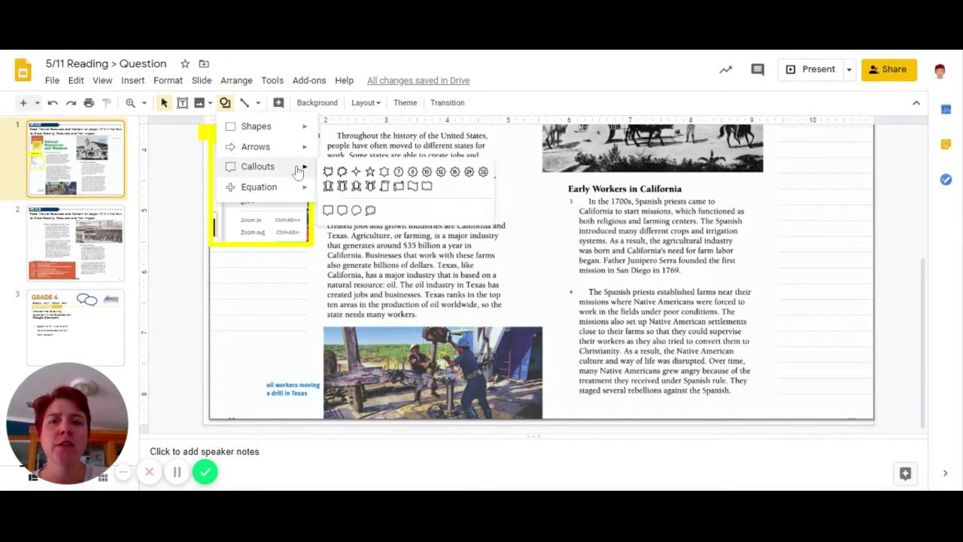
{"action": "left_click", "coordinate": [370, 173]}
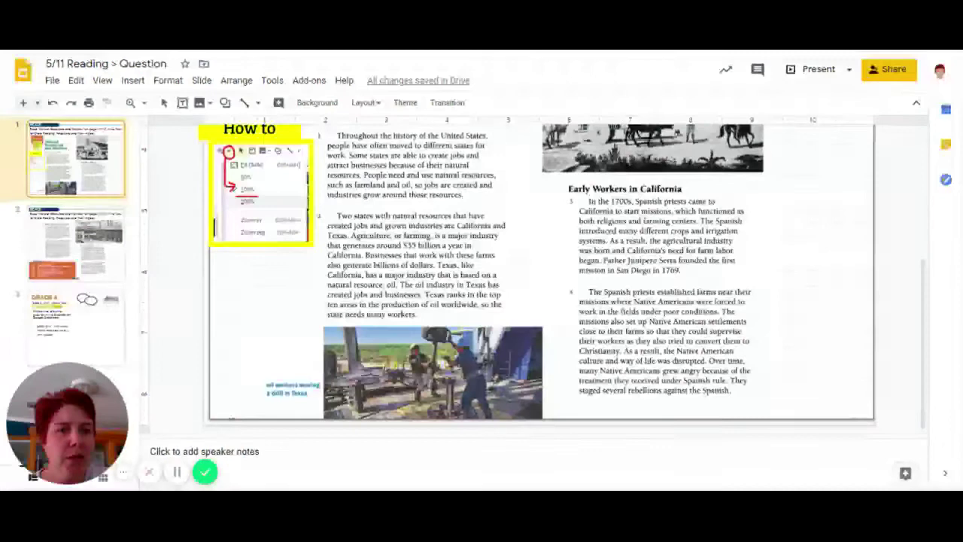
{"action": "left_click_drag", "start_coordinate": [761, 292], "coordinate": [797, 336]}
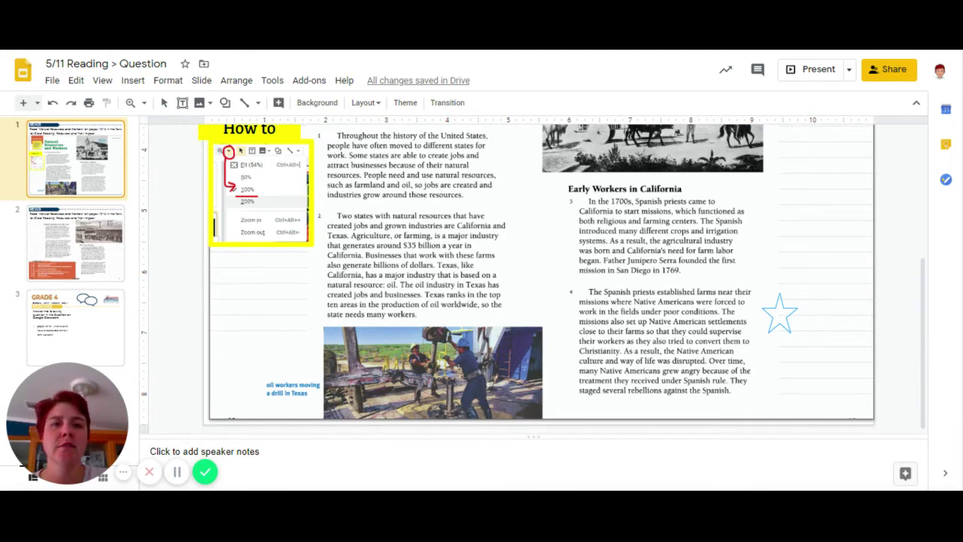
{"action": "left_click_drag", "start_coordinate": [797, 332], "coordinate": [797, 332]}
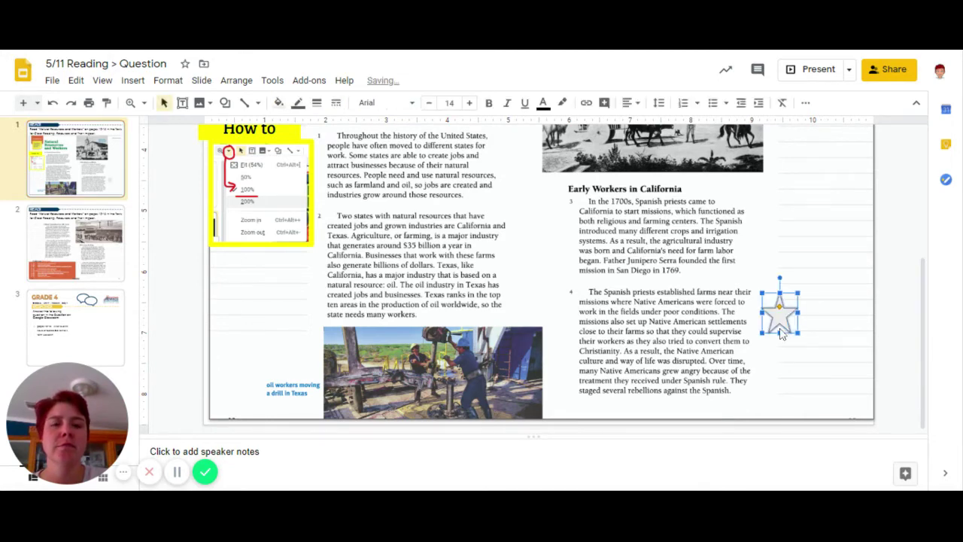
Begin changing the star's fill colour to yellow.
{"action": "left_click", "coordinate": [562, 103]}
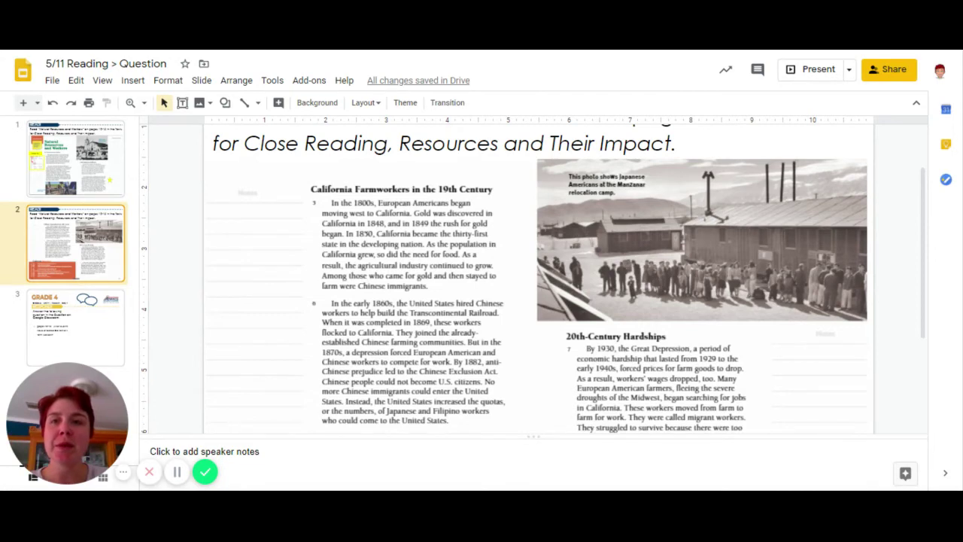
Draw a Callouts star to the left of the first paragraph on slide 2.
{"action": "left_click", "coordinate": [224, 103]}
{"action": "left_click", "coordinate": [290, 166]}
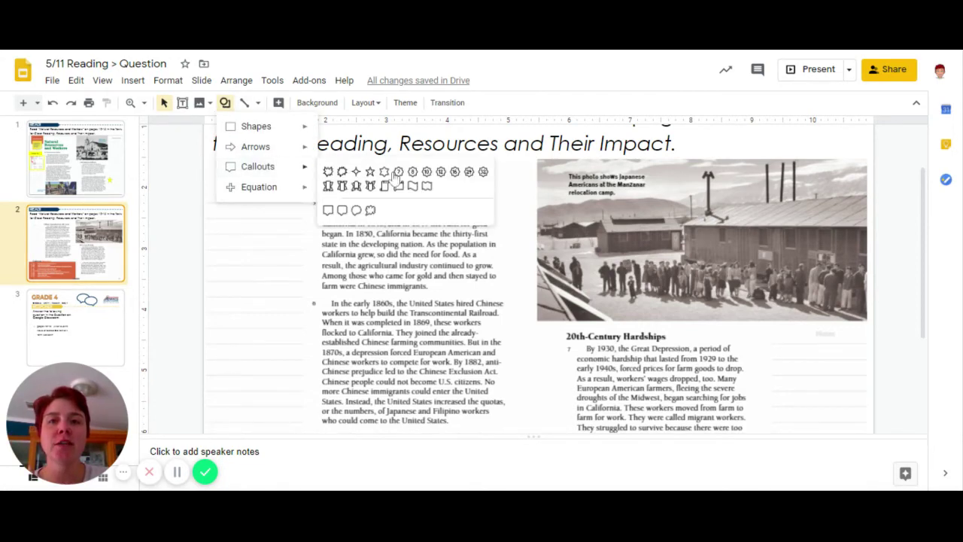
{"action": "left_click", "coordinate": [370, 172]}
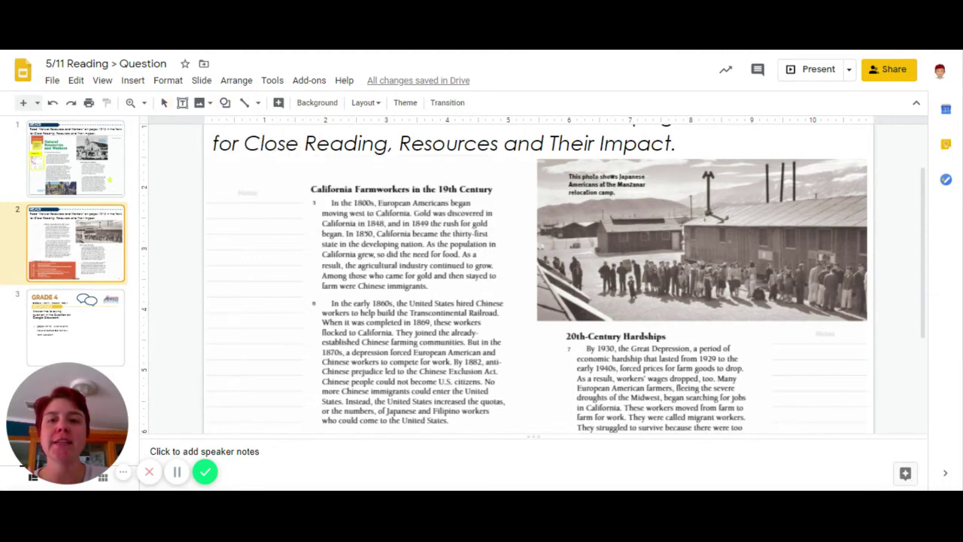
{"action": "mouse_move", "coordinate": [283, 238]}
{"action": "left_mouse_down"}
{"action": "mouse_move", "coordinate": [290, 263]}
{"action": "mouse_move", "coordinate": [315, 276]}
{"action": "left_mouse_up"}
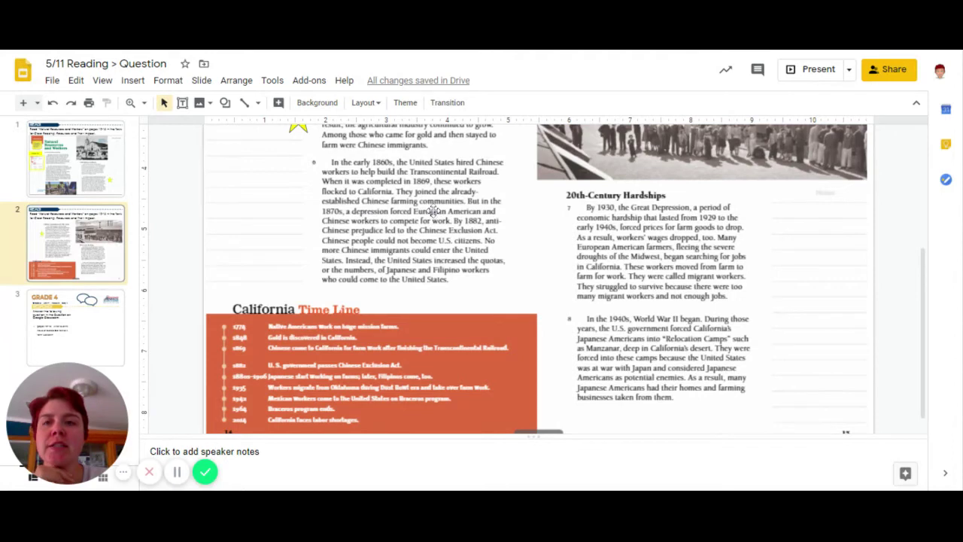
Select the yellow star on slide 2 and reposition it.
{"action": "left_click", "coordinate": [307, 141]}
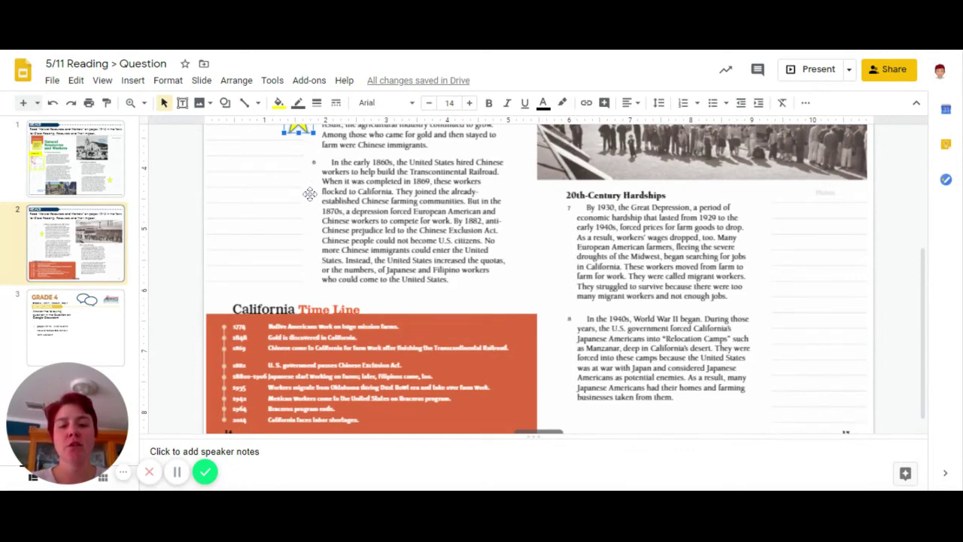
{"action": "left_click", "coordinate": [313, 150]}
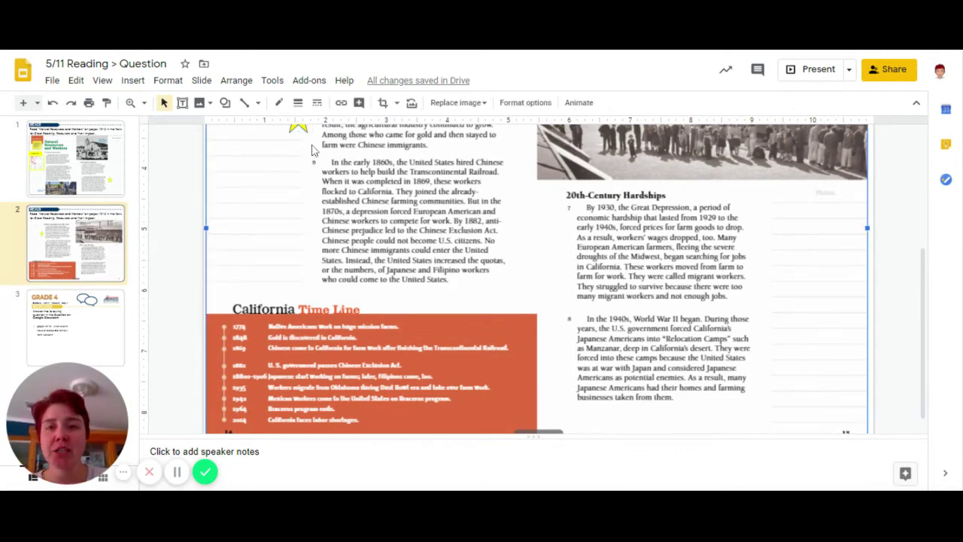
{"action": "left_click_drag", "start_coordinate": [312, 150], "coordinate": [323, 162]}
{"action": "scroll", "coordinate": [346, 181], "scroll_direction": "up", "scroll_amount": 2}
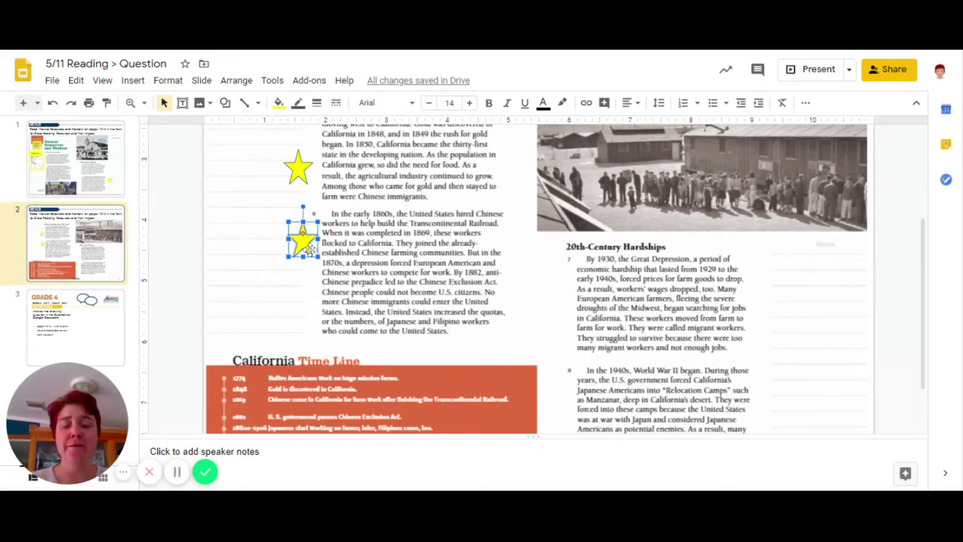
Move a star down beside the last lines of the railroad paragraph.
{"action": "left_click_drag", "start_coordinate": [310, 250], "coordinate": [319, 256]}
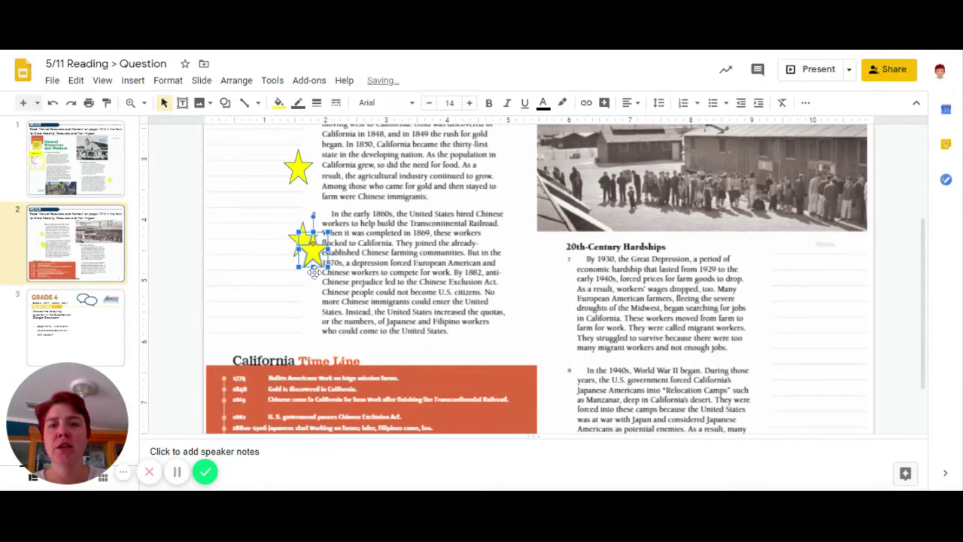
{"action": "left_click_drag", "start_coordinate": [314, 272], "coordinate": [301, 318]}
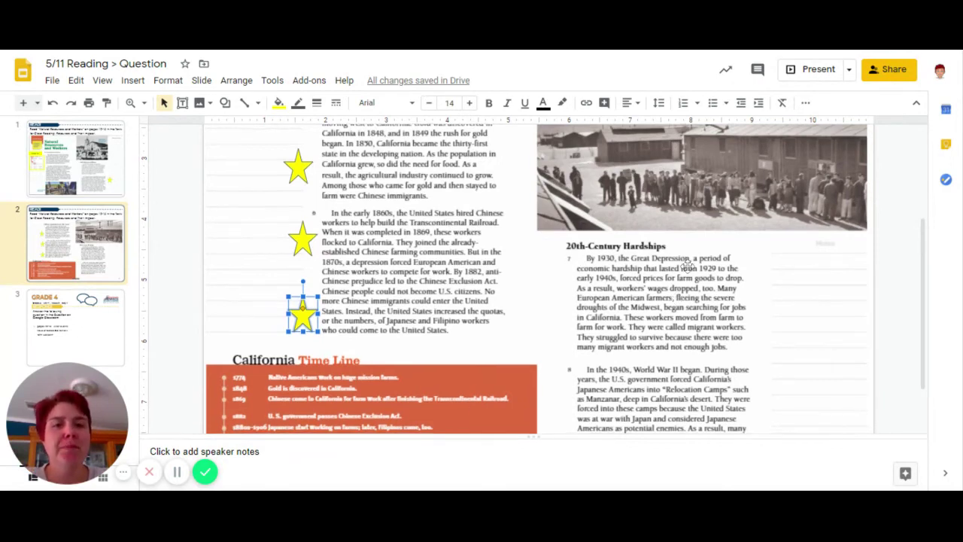
{"action": "scroll", "coordinate": [684, 267], "scroll_direction": "down", "scroll_amount": 2}
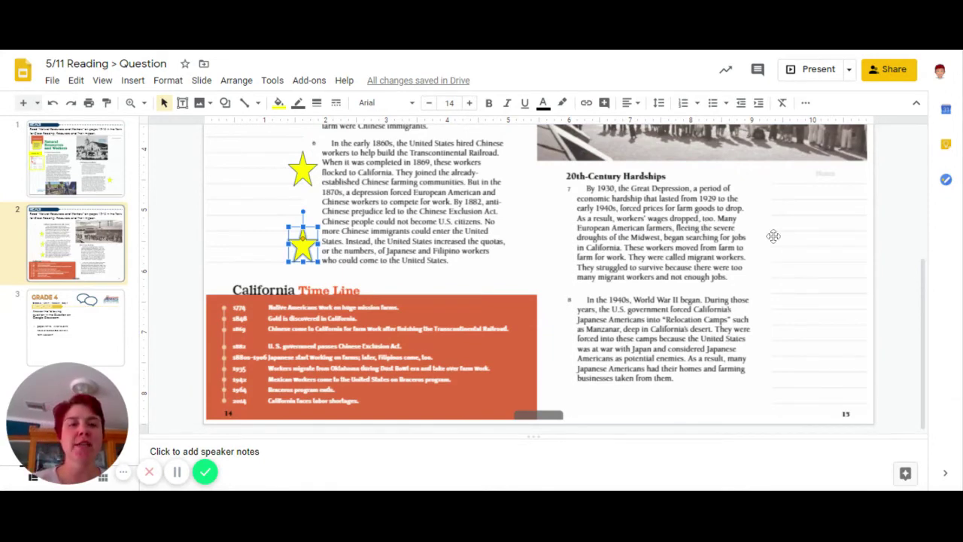
Pick out the small extra star near paragraph 6 and drag it over to paragraph 7.
{"action": "left_click", "coordinate": [330, 263]}
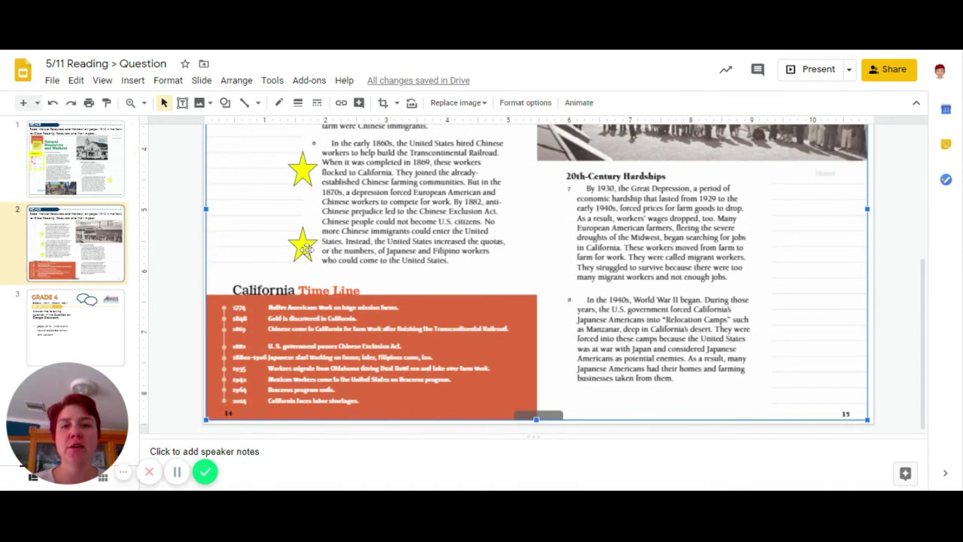
{"action": "left_click", "coordinate": [305, 249]}
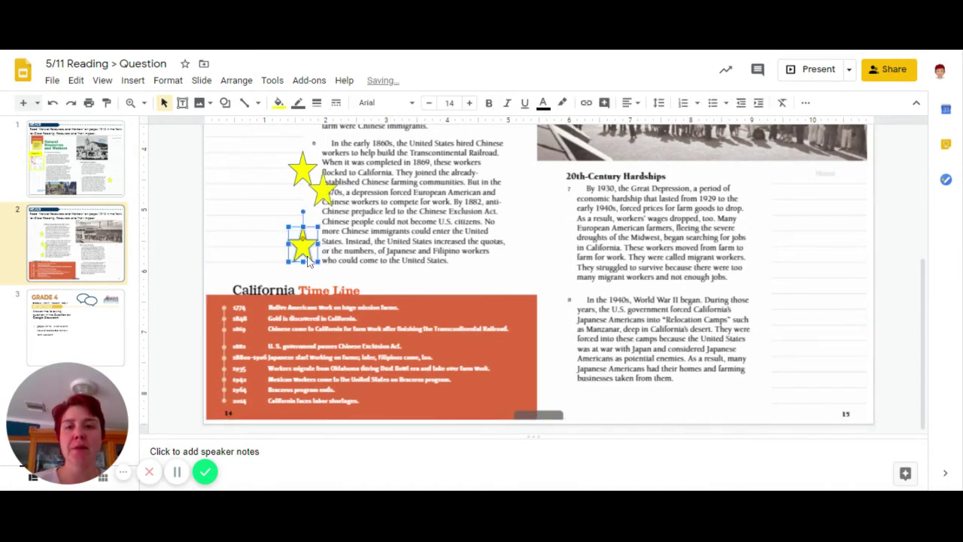
{"action": "left_click", "coordinate": [323, 192]}
{"action": "left_click_drag", "start_coordinate": [323, 192], "coordinate": [764, 236]}
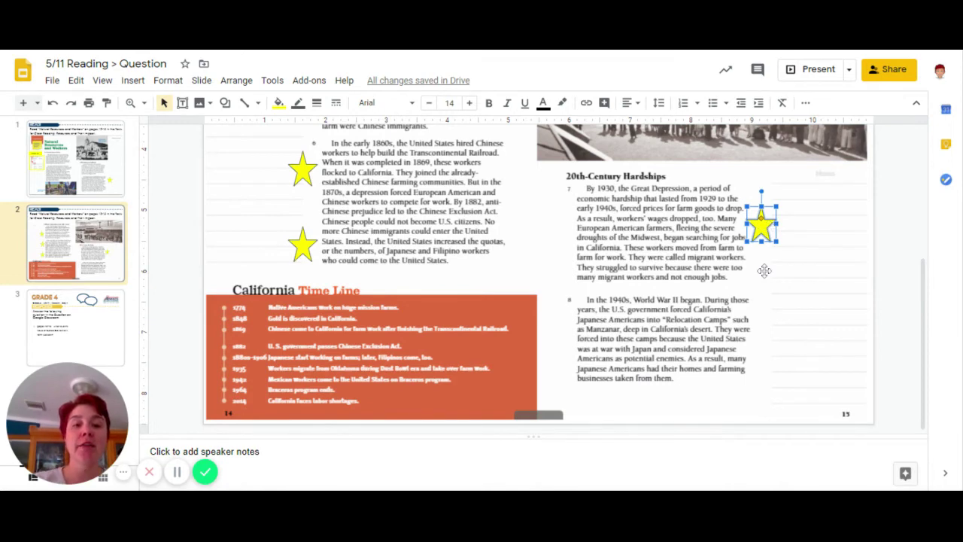
Place a copy of the star beside paragraph 8, then go to slide 3's question.
{"action": "key", "text": "Right"}
{"action": "key", "text": "Down"}
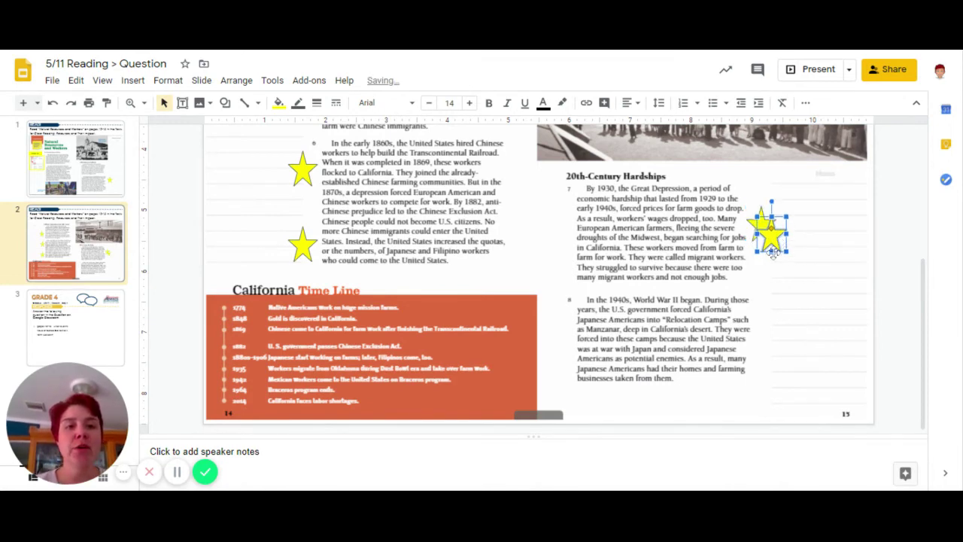
{"action": "left_click_drag", "start_coordinate": [772, 255], "coordinate": [765, 368]}
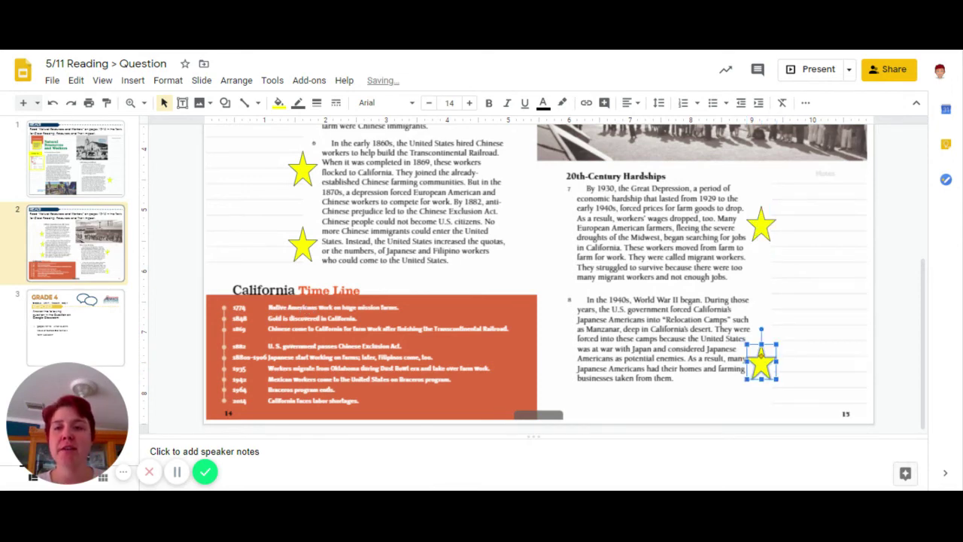
{"action": "left_click", "coordinate": [75, 328]}
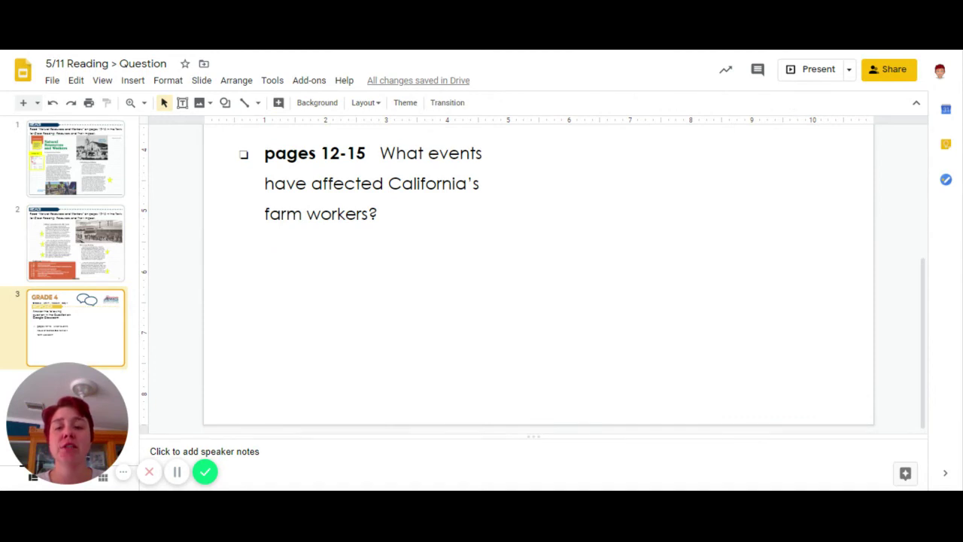
Review the starred reading on slides 2 and 1, ending back on slide 2.
{"action": "left_click", "coordinate": [103, 268]}
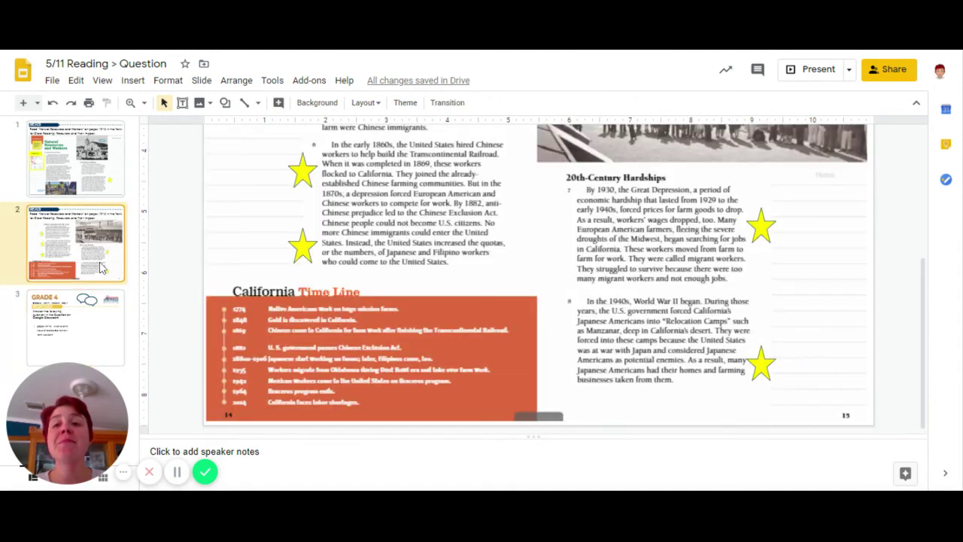
{"action": "left_click", "coordinate": [114, 194]}
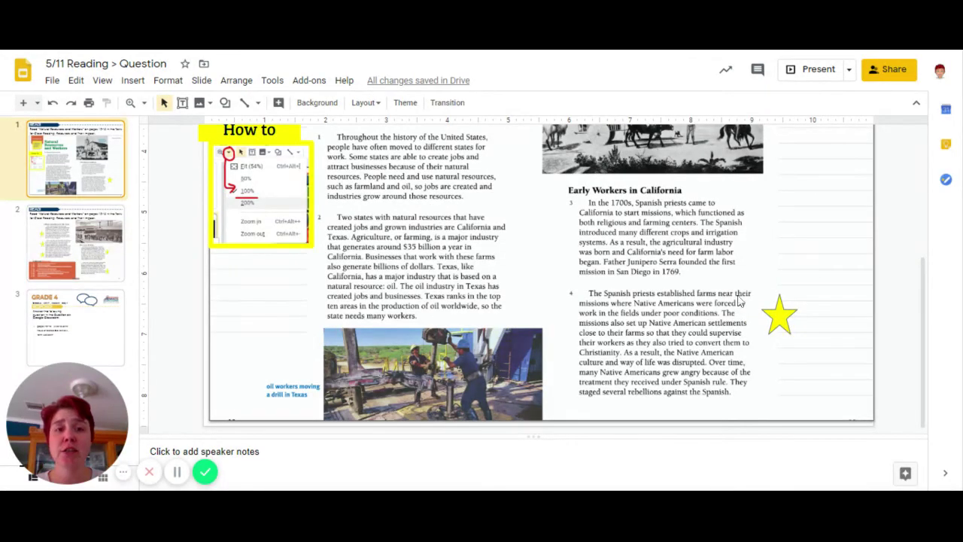
{"action": "left_click", "coordinate": [117, 258]}
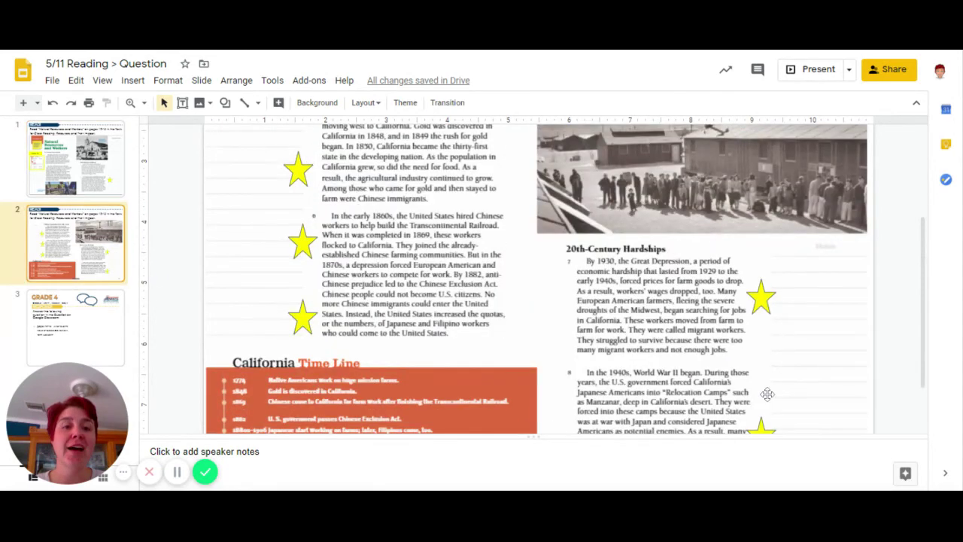
{"action": "scroll", "coordinate": [768, 394], "scroll_direction": "down", "scroll_amount": 2}
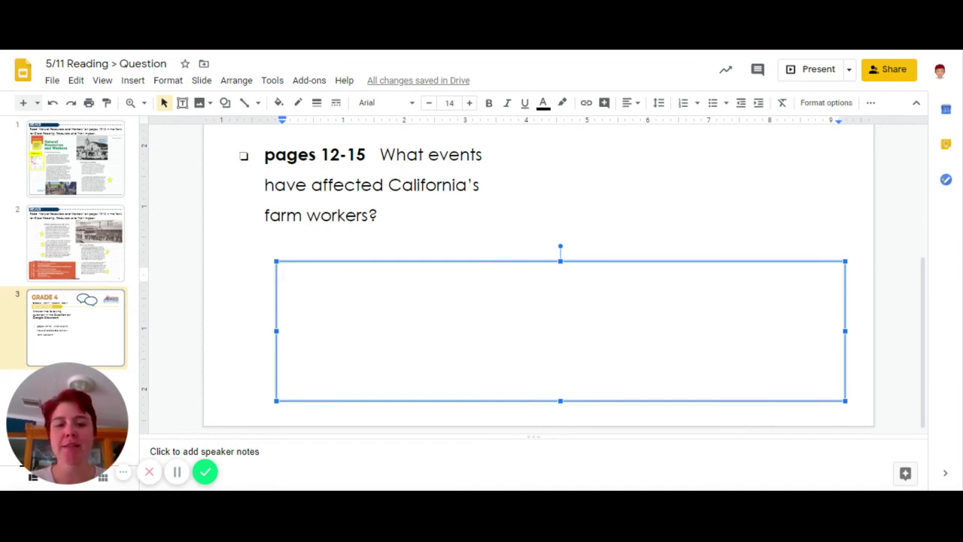
Type 'There were many events that affected California's farm workers. One event was', correcting 'events'.
{"action": "type", "text": "T"}
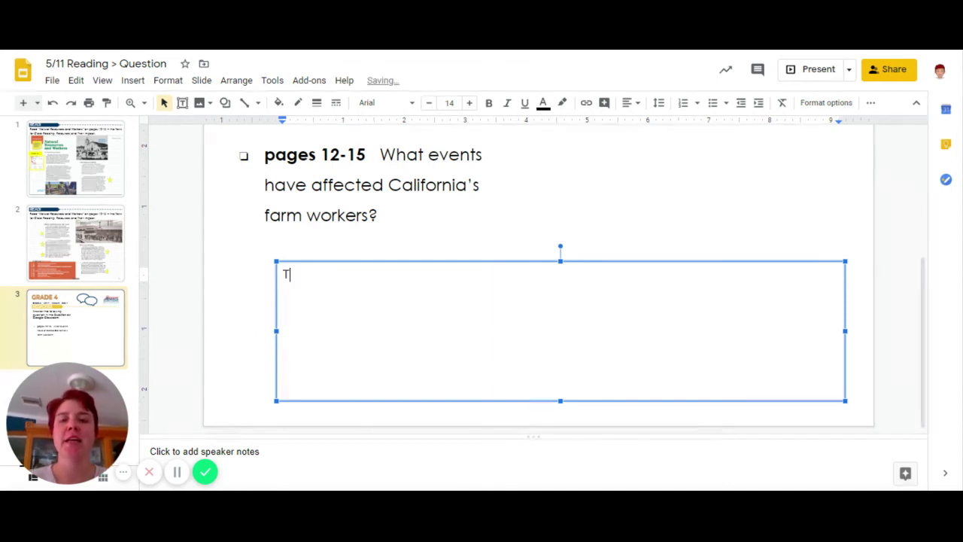
{"action": "type", "text": "here"}
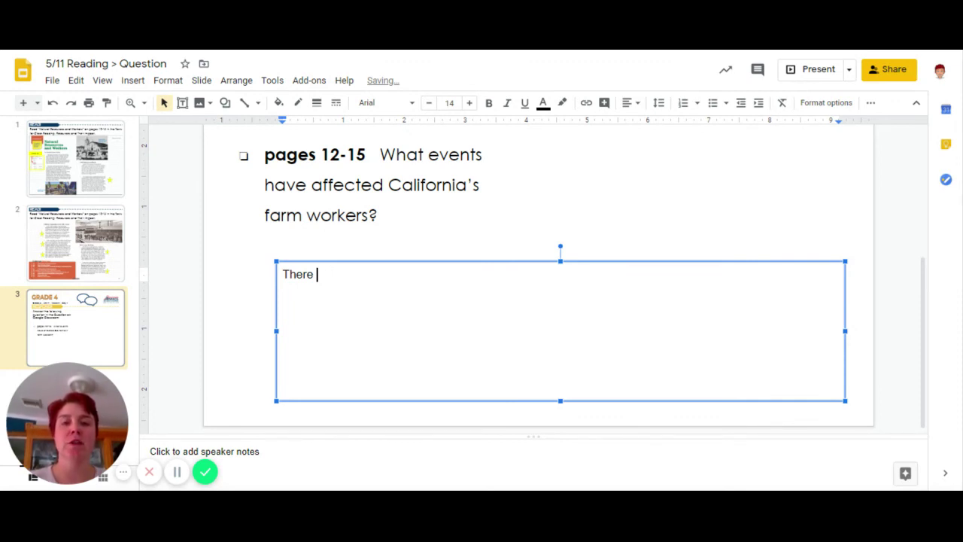
{"action": "type", "text": "were many events that affected California's farm workers"}
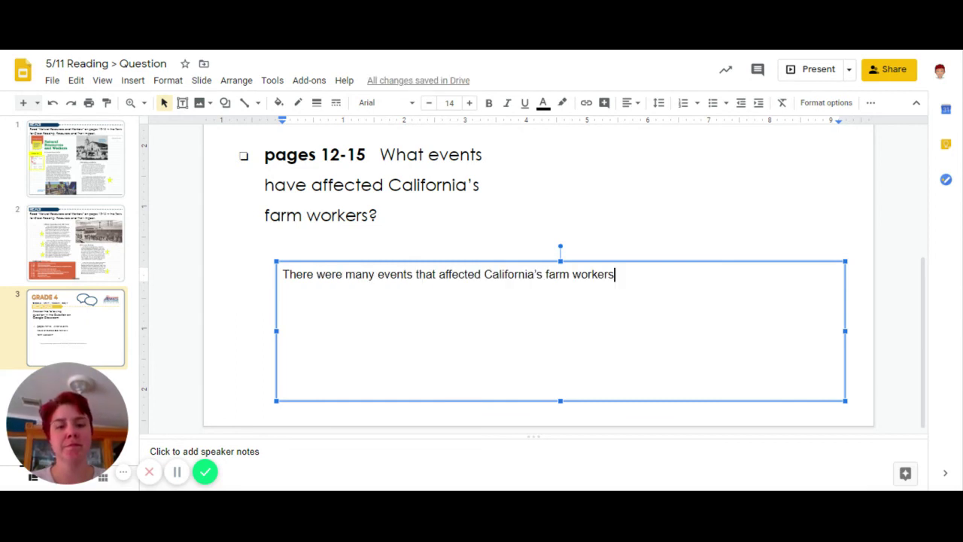
{"action": "type", "text": "."}
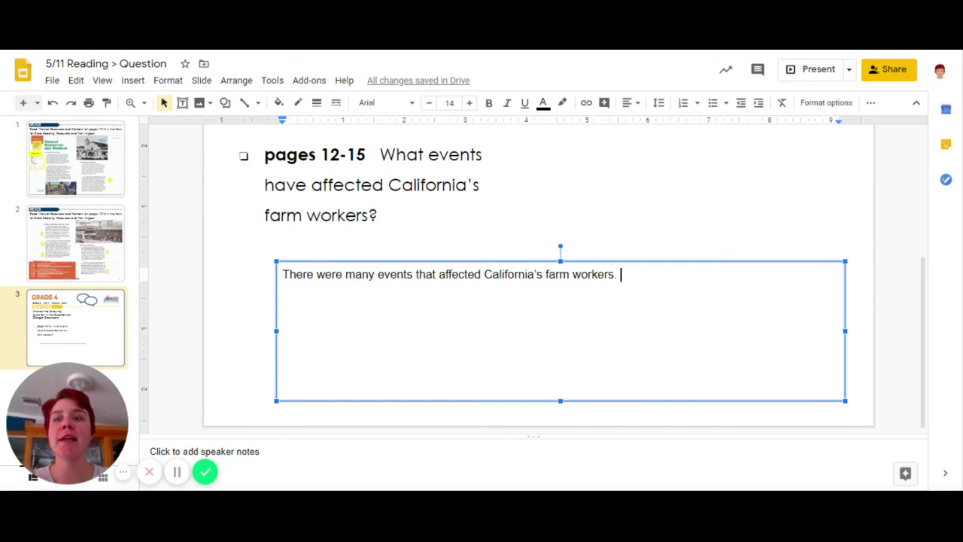
{"action": "type", "text": " On"}
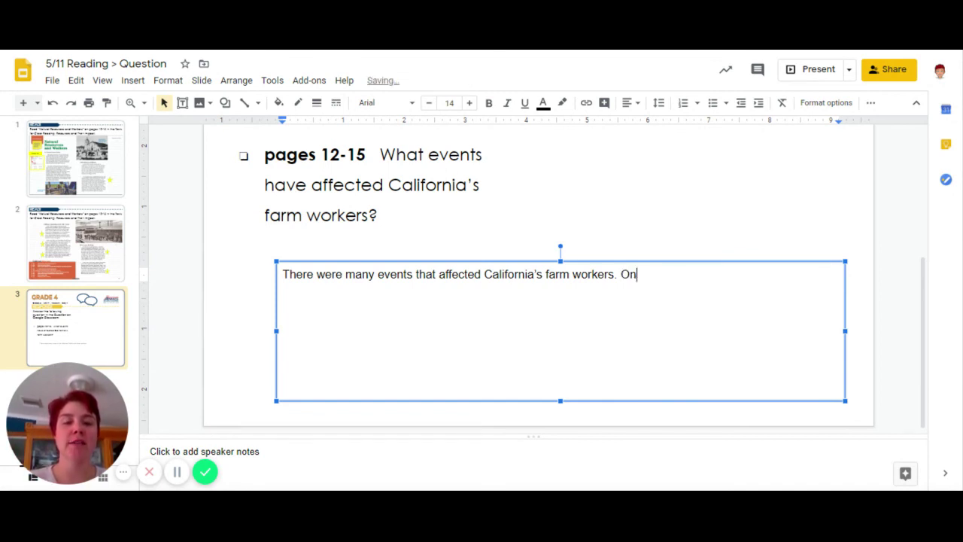
{"action": "type", "text": "e events was"}
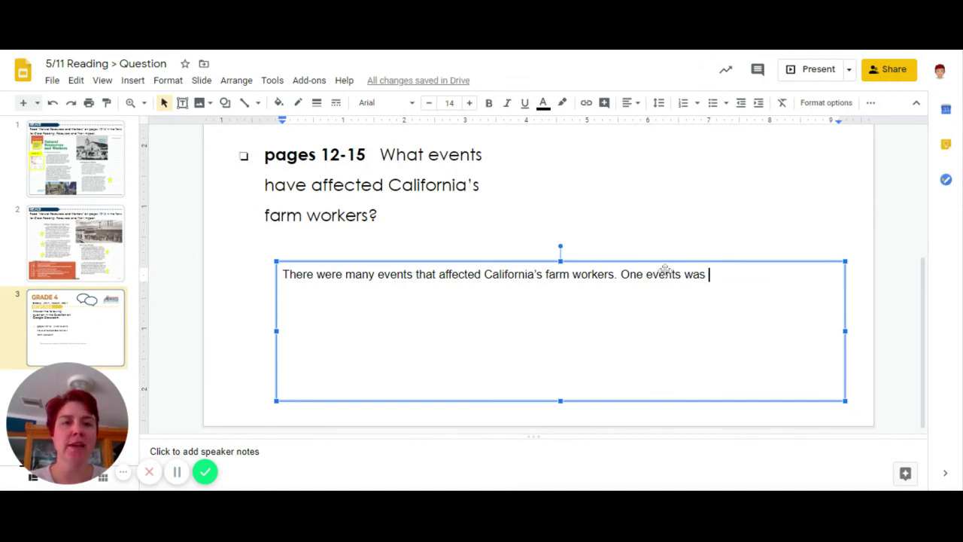
{"action": "left_click", "coordinate": [682, 274]}
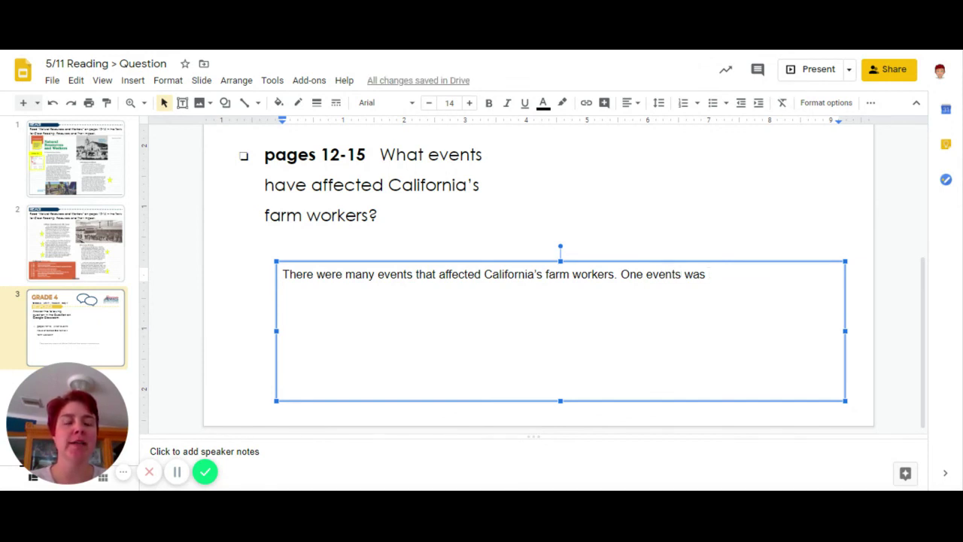
{"action": "key", "text": "BackSpace"}
{"action": "left_click", "coordinate": [703, 273]}
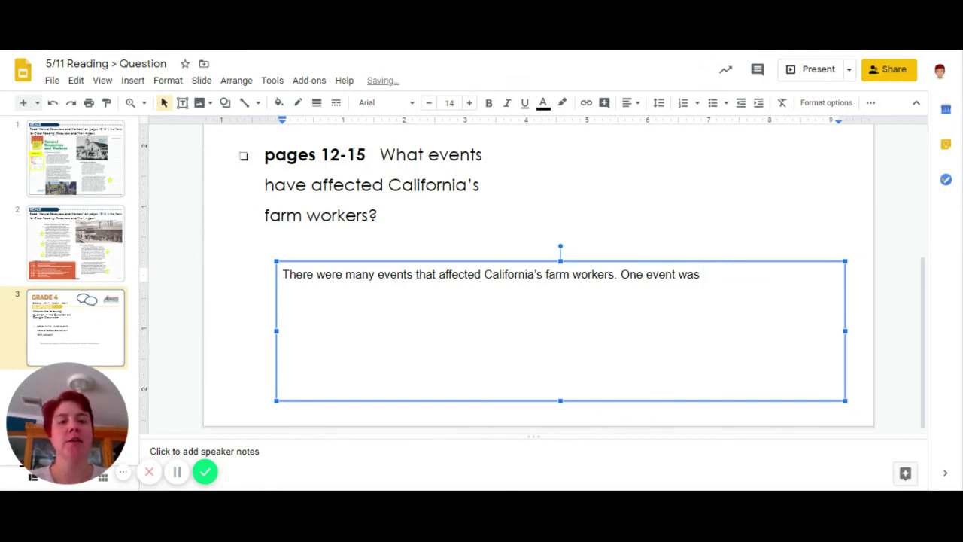
Add underscore blanks plus 'Another event was ____.' and 'A third event was ____.'.
{"action": "type", "text": "_________"}
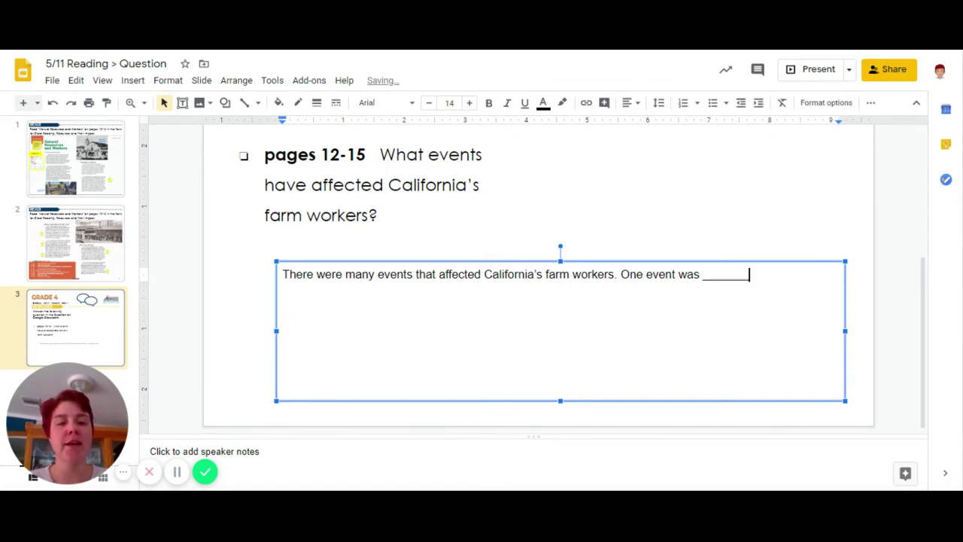
{"action": "type", "text": "__. "}
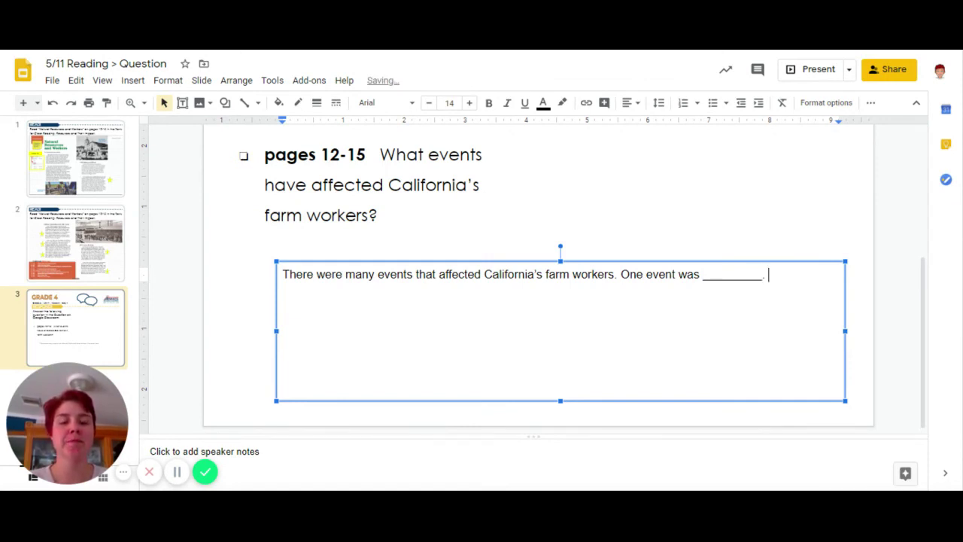
{"action": "type", "text": "A"}
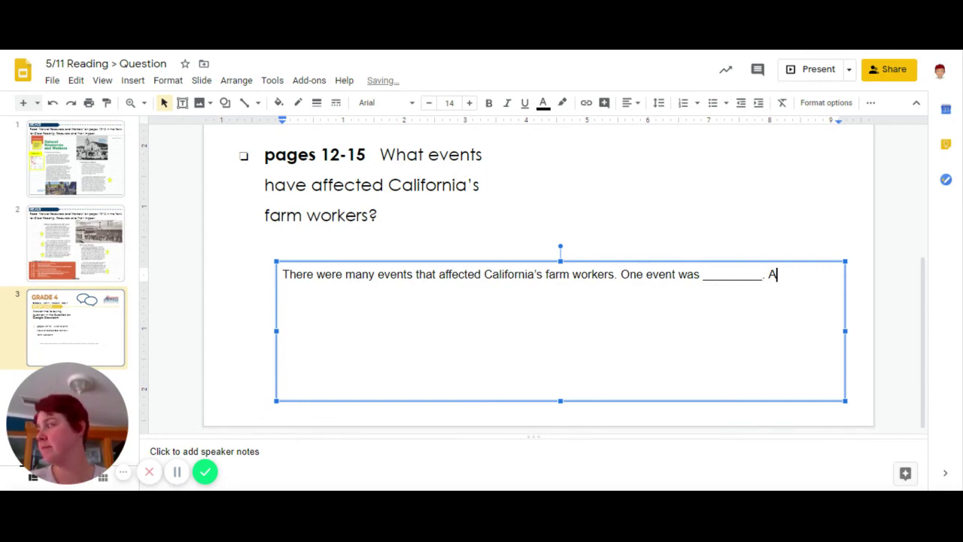
{"action": "type", "text": "nother event was __________. a"}
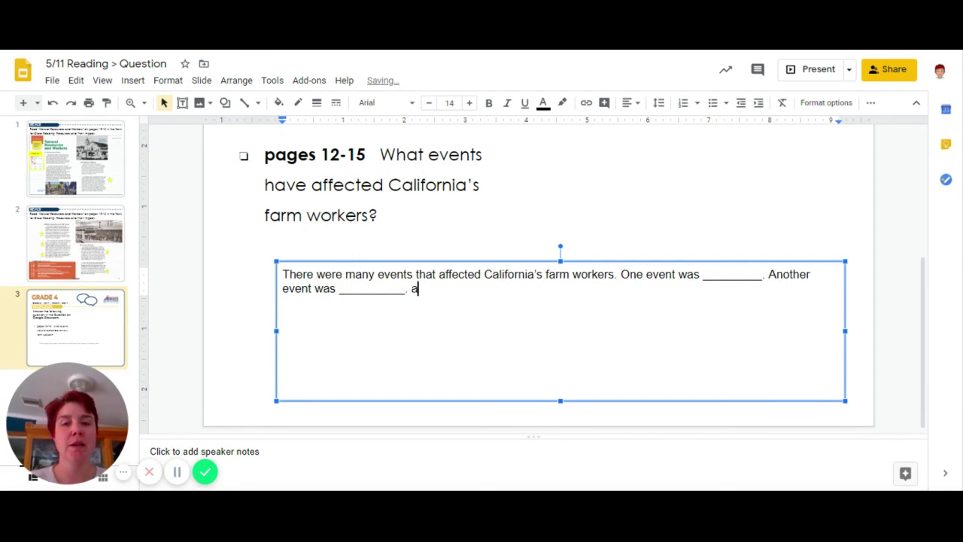
{"action": "key", "text": "BackSpace"}
{"action": "type", "text": "A "}
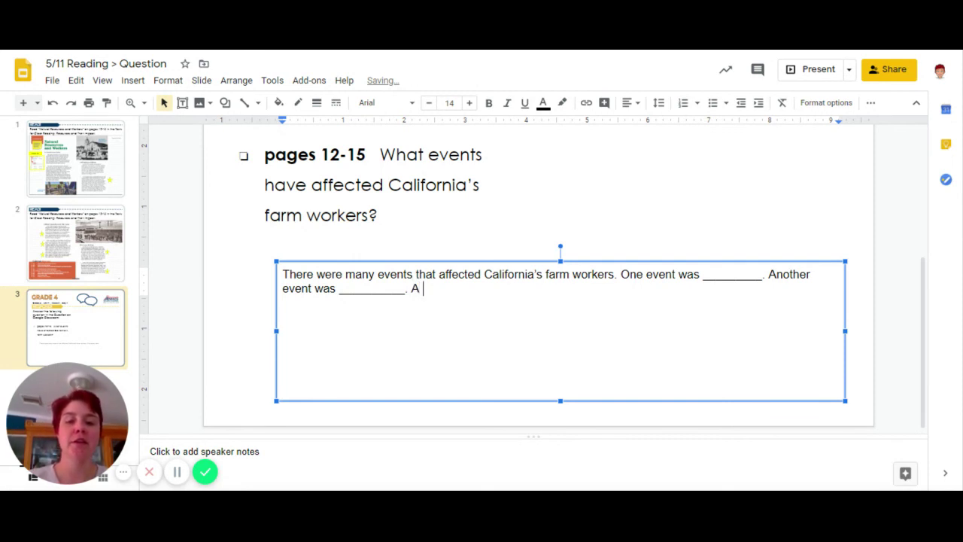
{"action": "type", "text": "third event was __"}
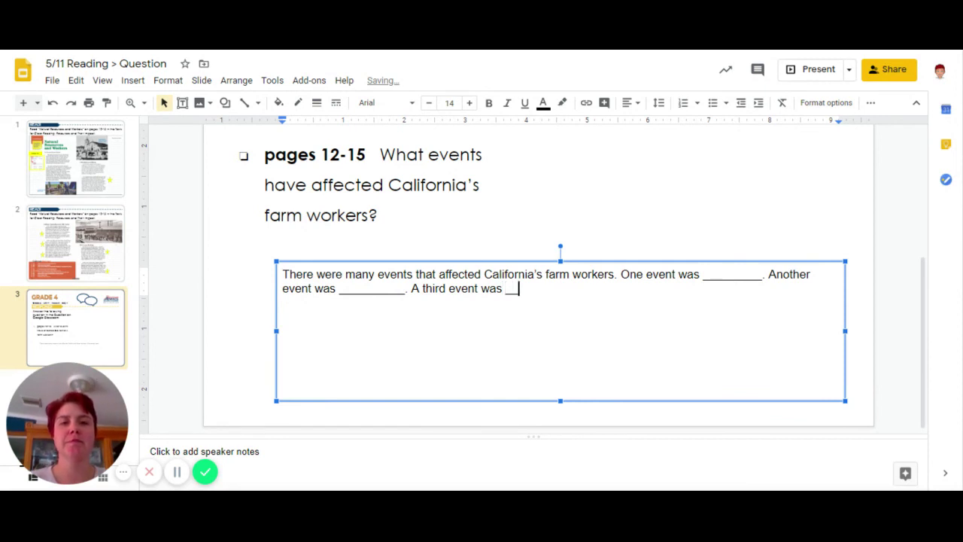
{"action": "type", "text": "_________"}
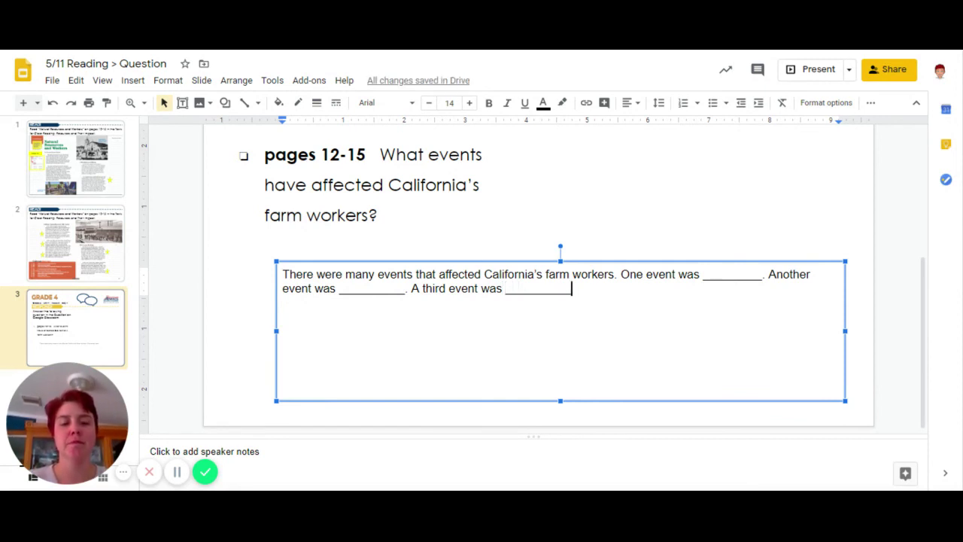
{"action": "type", "text": "."}
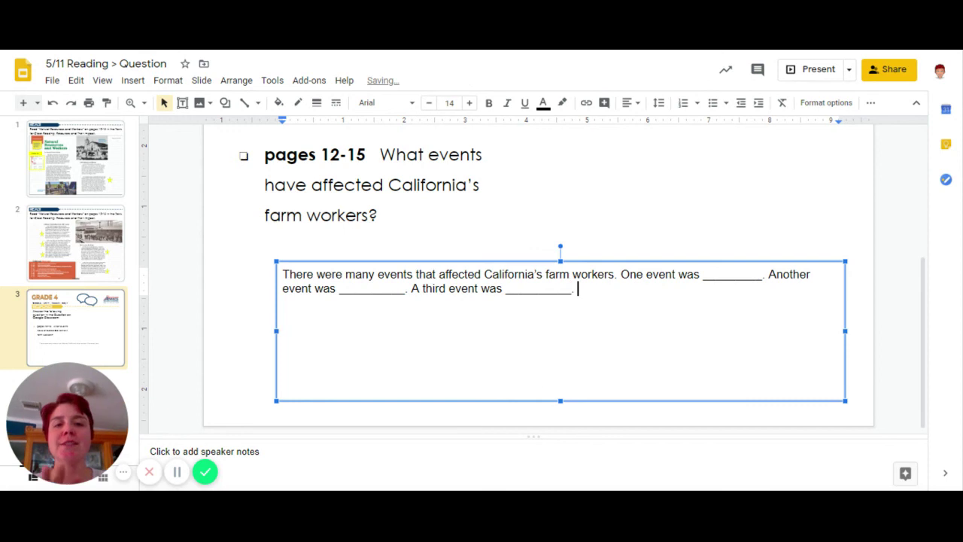